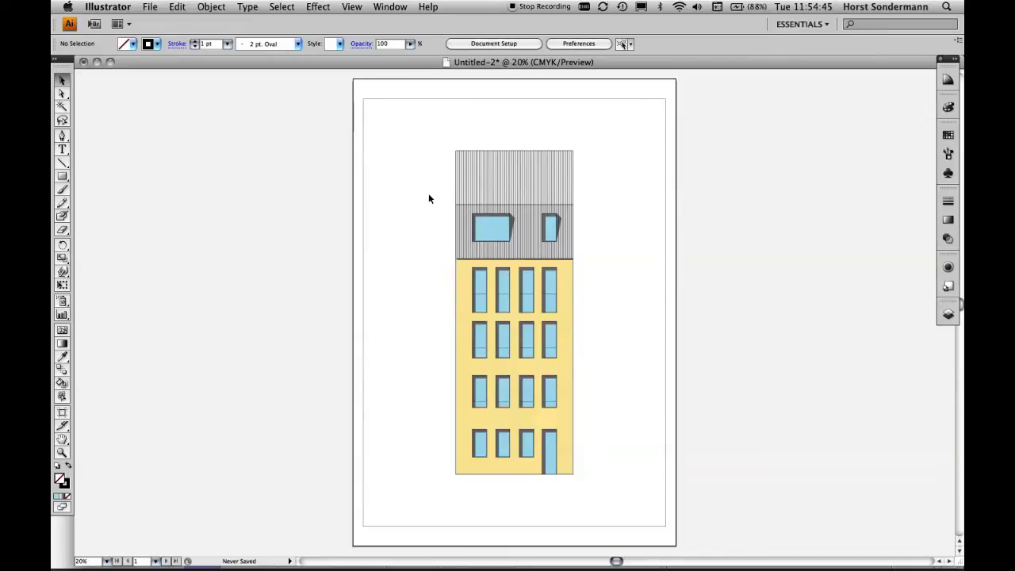
Zoom in on the roof cladding, then fit the whole artboard back in the window.
key(super+space)
drag(433, 150, 615, 239)
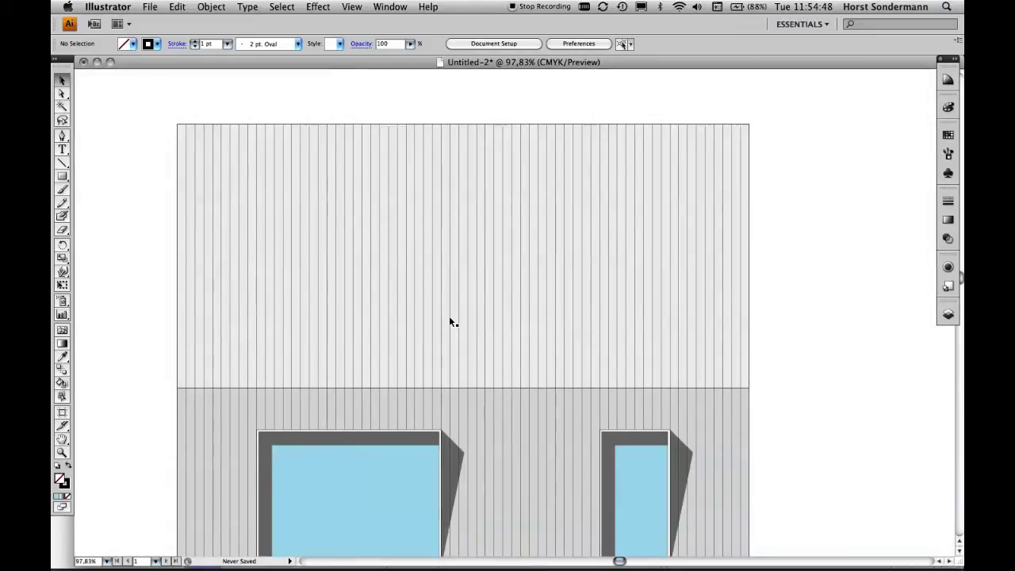
alt+click(451, 277)
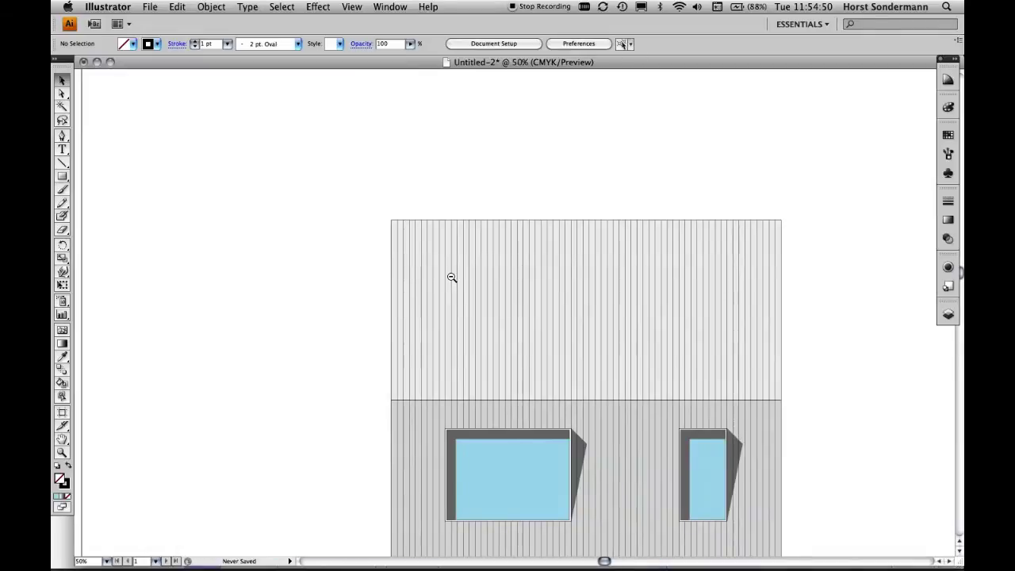
key(super+0)
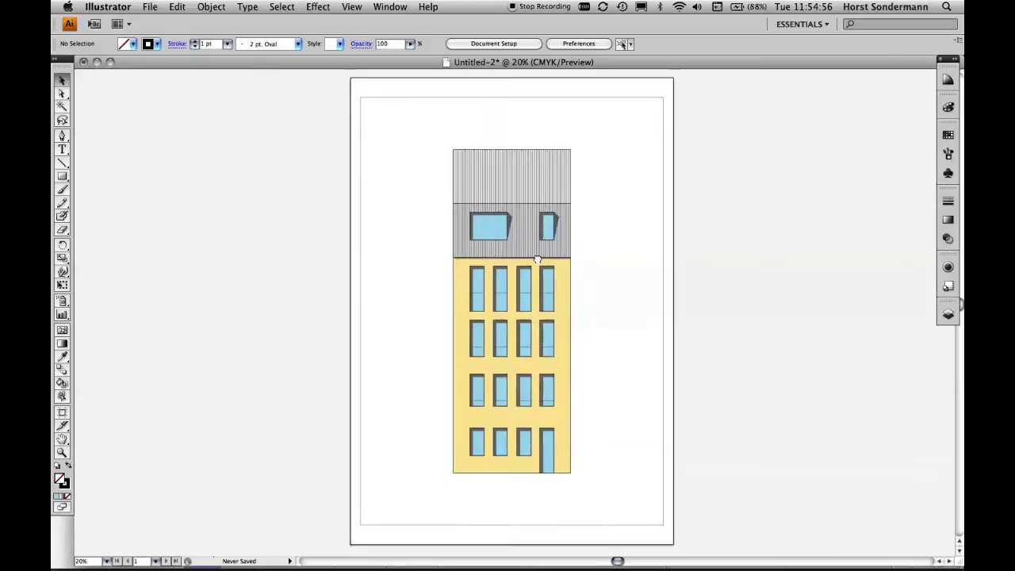
scroll(538, 259, right, 3)
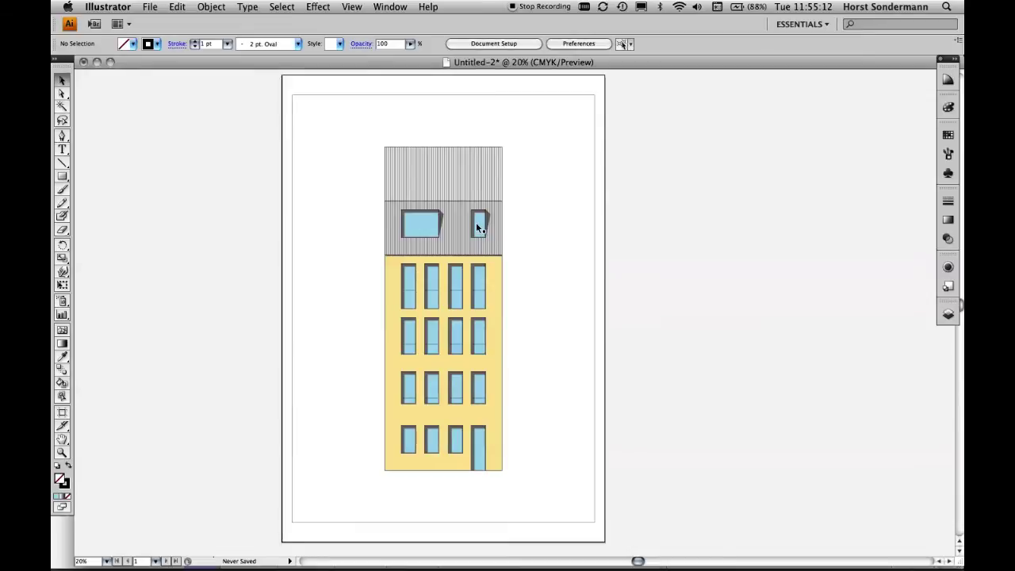
Zoom in on the large dormer window and select its glass to show the light blue fill values.
key(super+space)
drag(372, 176, 573, 306)
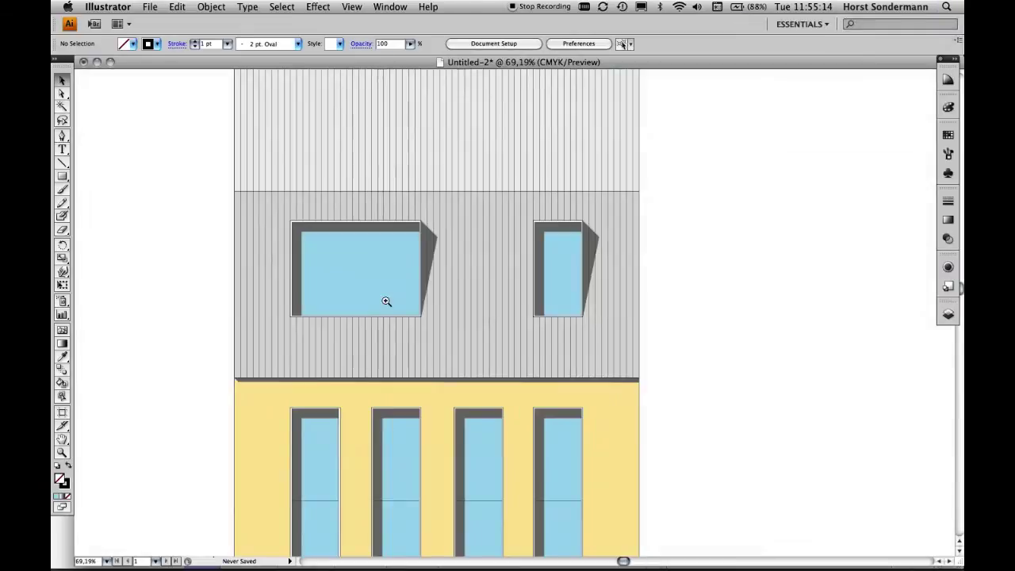
drag(226, 214, 505, 389)
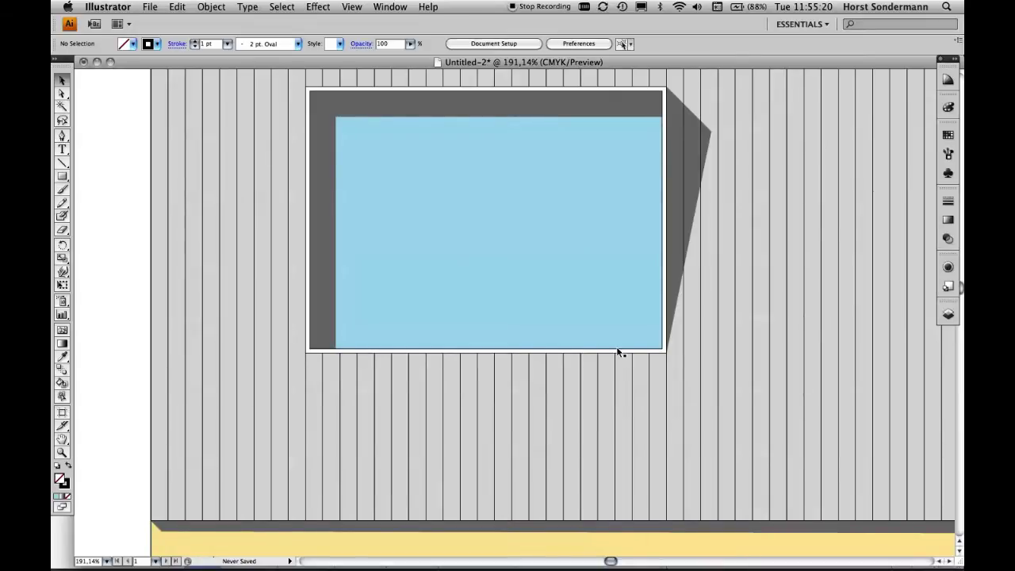
scroll(592, 298, down, 2)
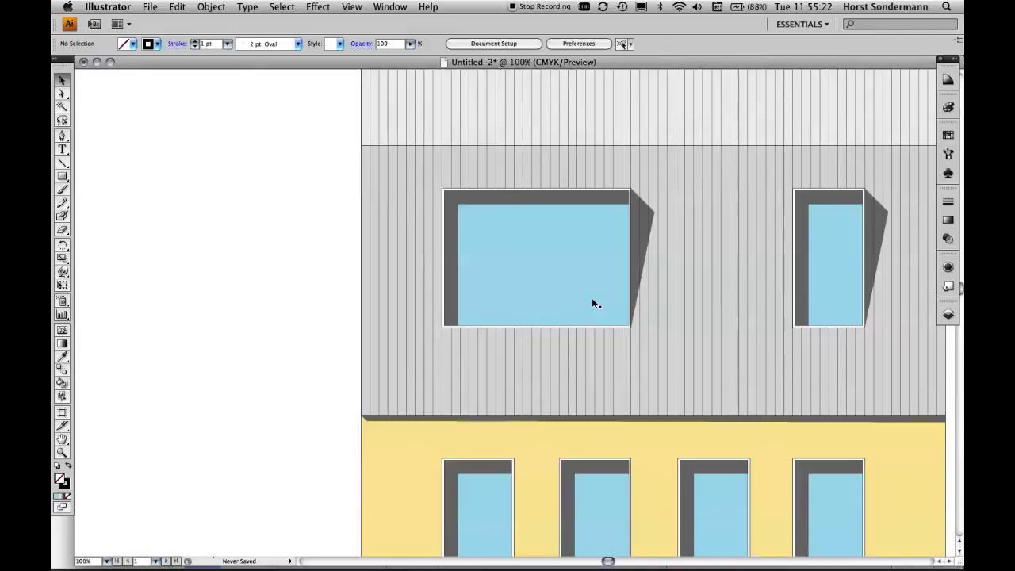
scroll(591, 298, down, 2)
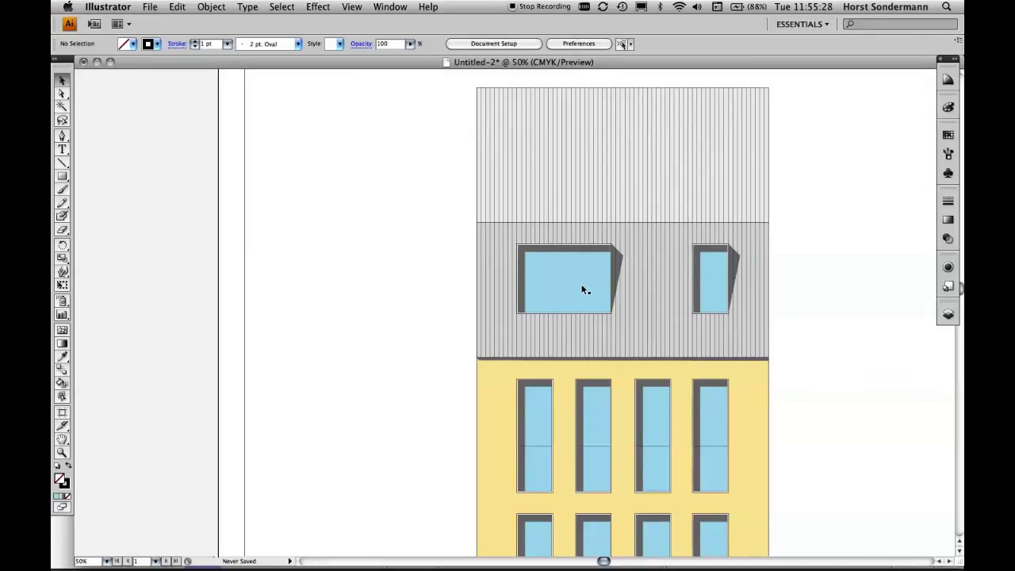
click(582, 289)
click(948, 107)
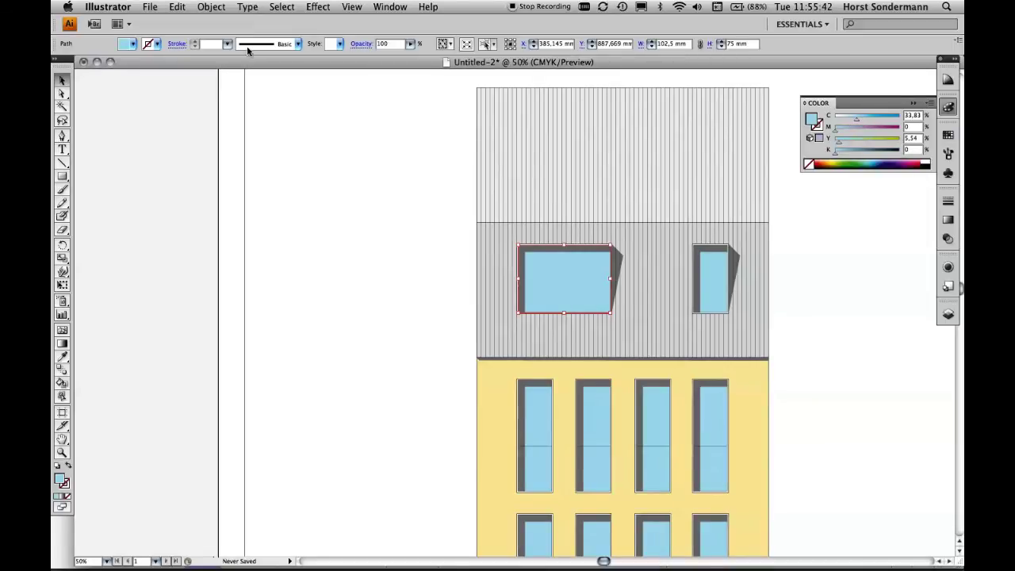
Experiment with the dormer glass's cyan slider, nudging the fill darker and back lighter.
click(151, 6)
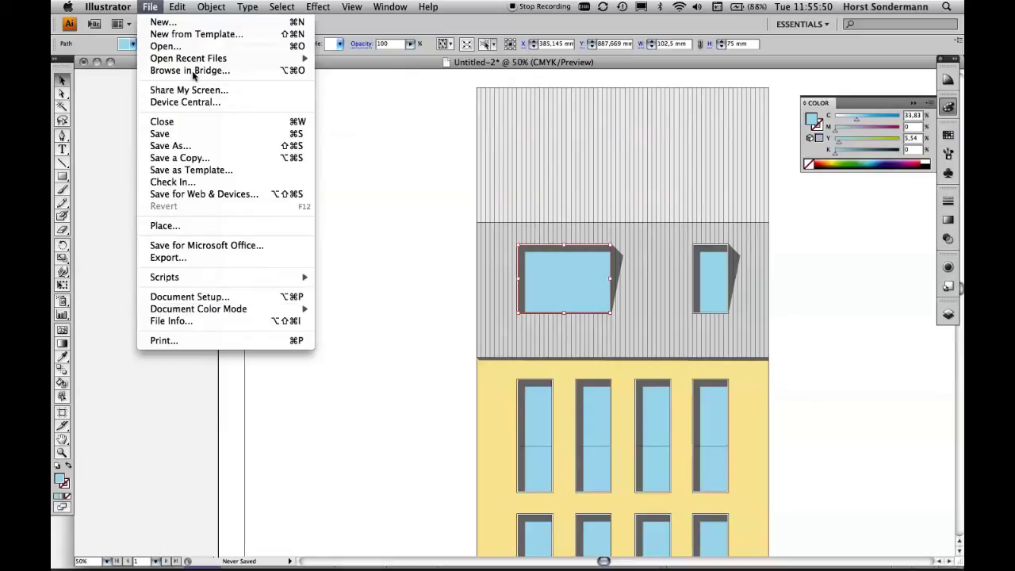
click(152, 8)
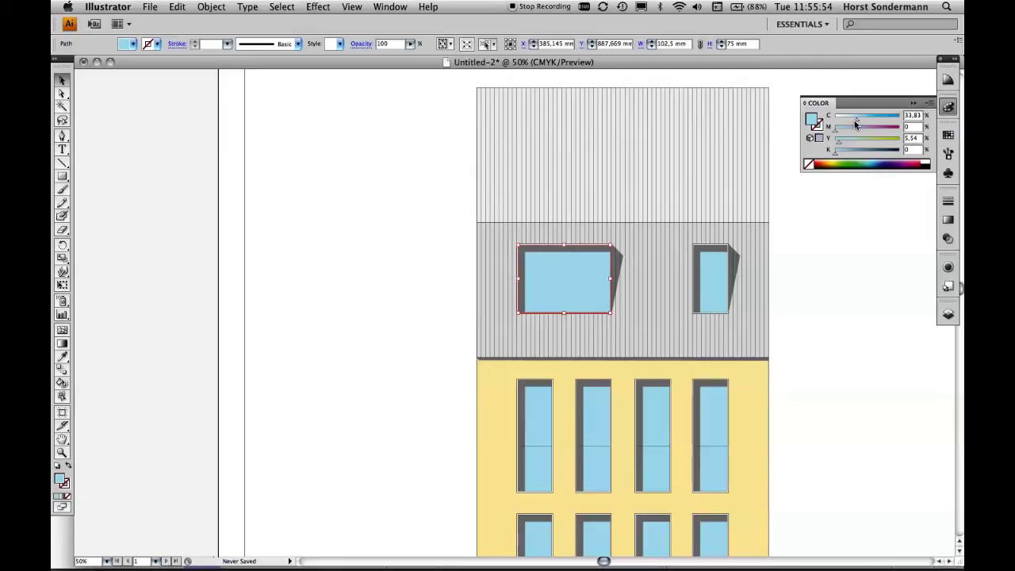
drag(837, 137, 838, 136)
drag(839, 137, 837, 136)
click(836, 136)
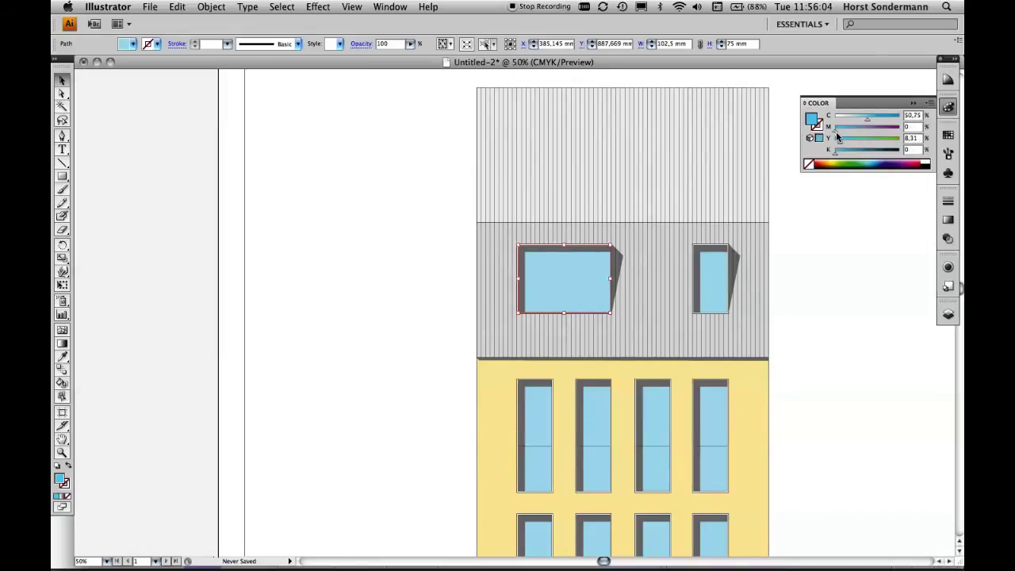
drag(837, 137, 835, 137)
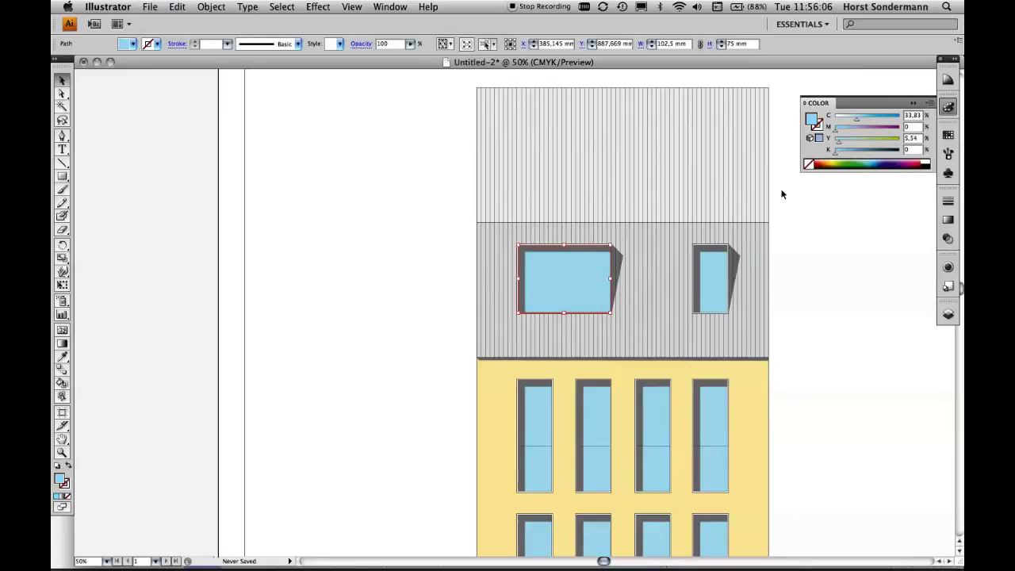
Try a green fill, undo to restore the light blue, and select a right-edge cladding line.
click(856, 161)
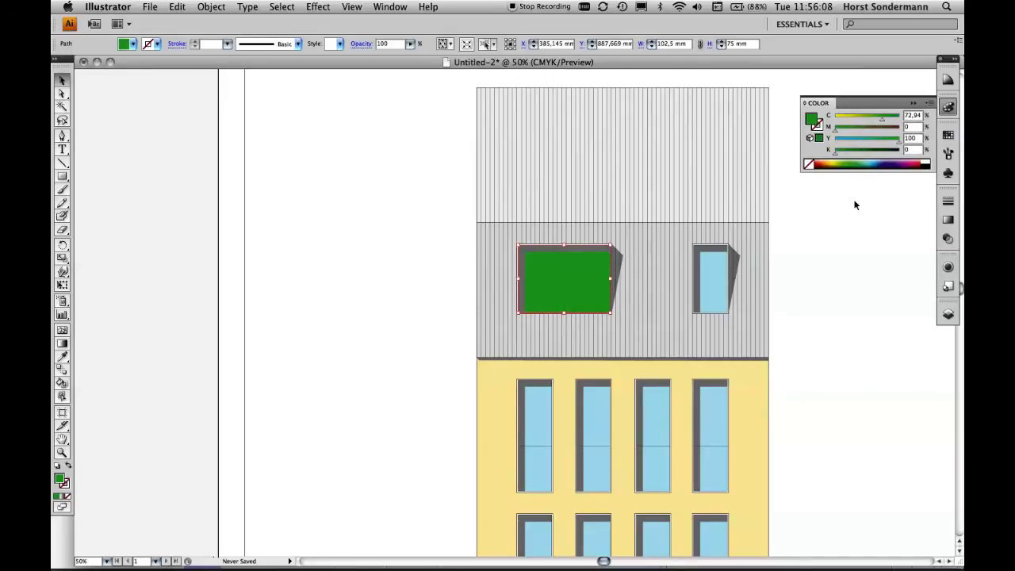
key(ctrl+z)
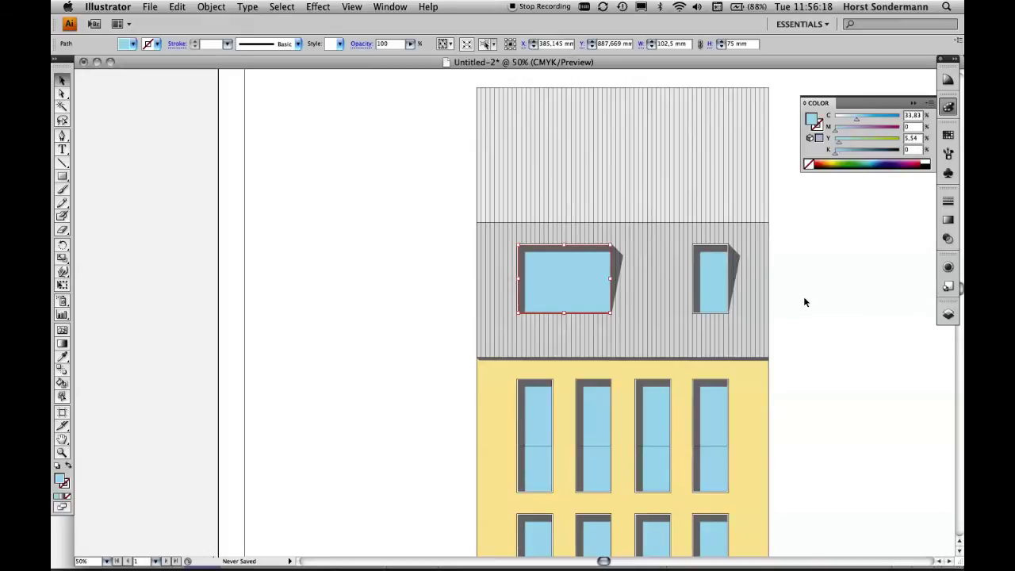
click(767, 269)
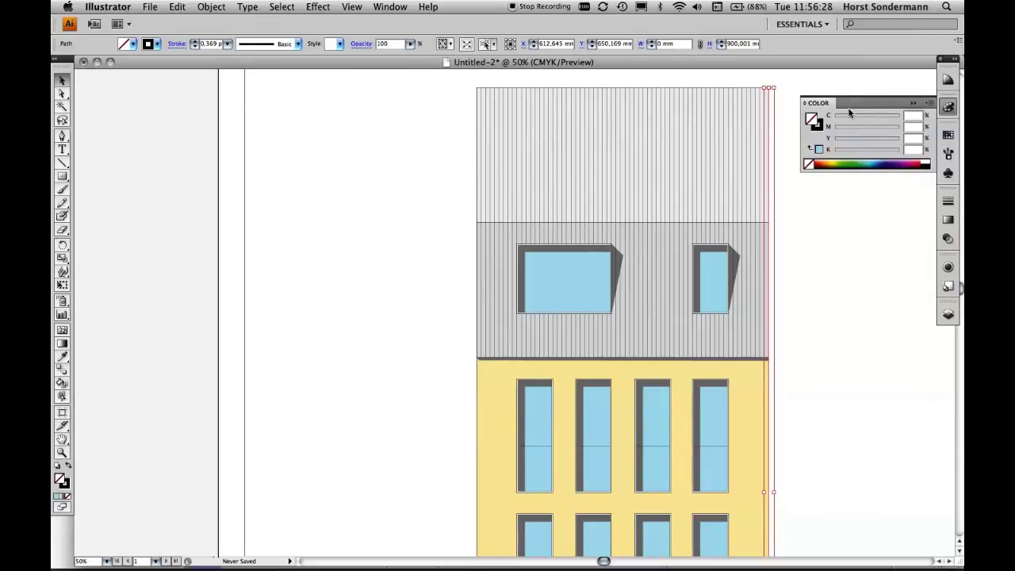
Show the cladding line's stroke colour and its 0.369 pt weight, then open the Select > Same options.
click(926, 161)
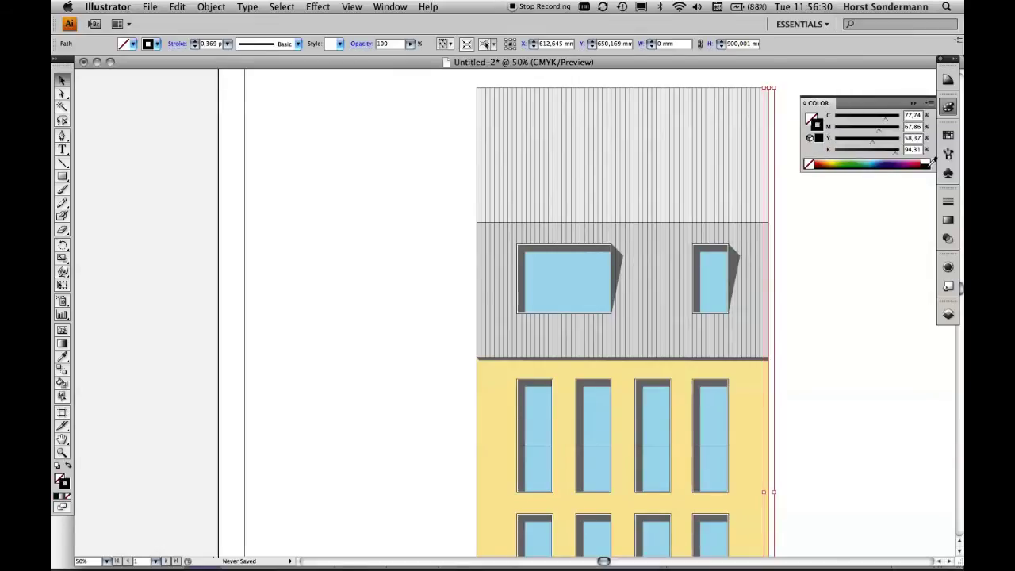
click(948, 202)
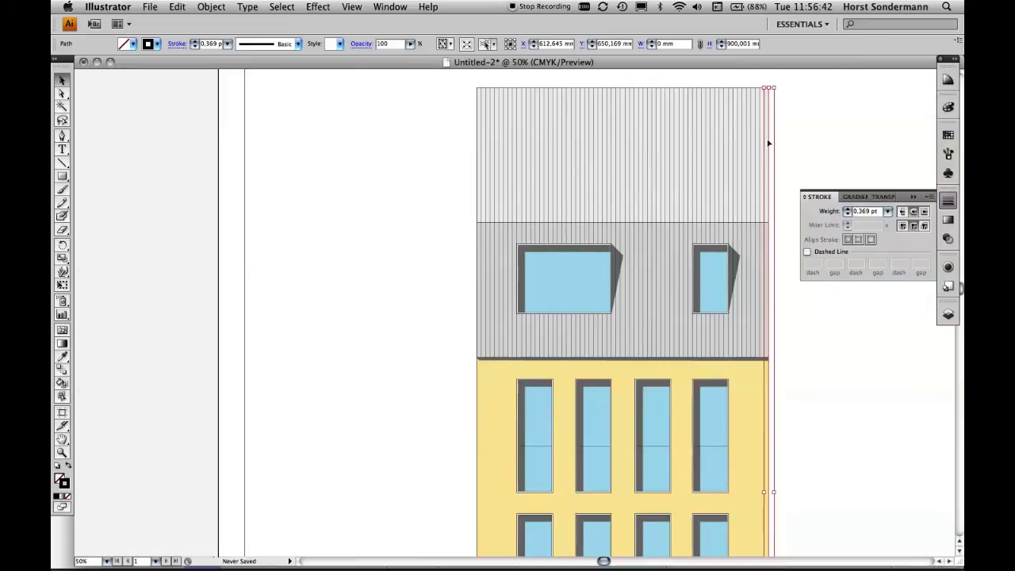
click(283, 7)
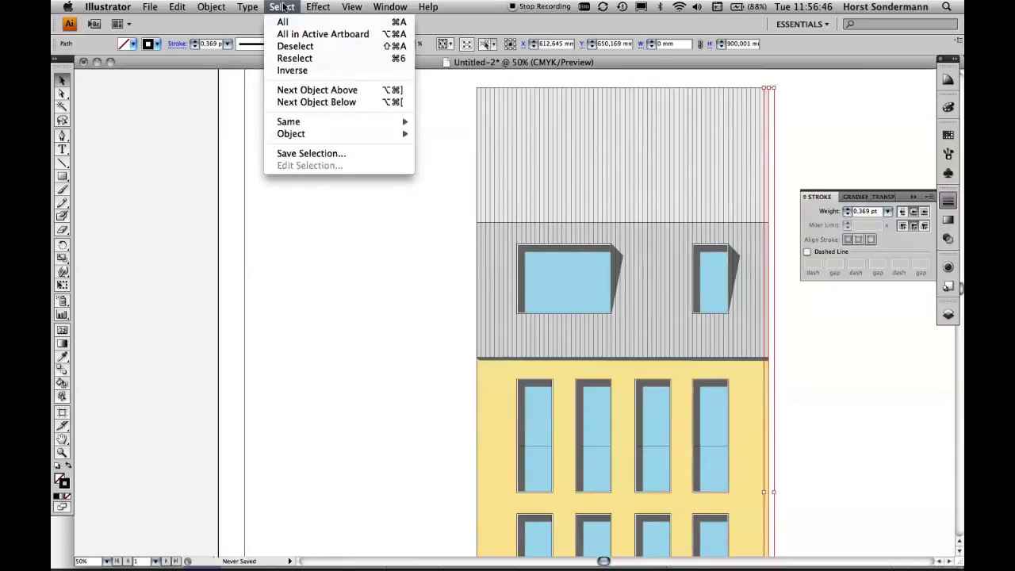
mouse_move(333, 121)
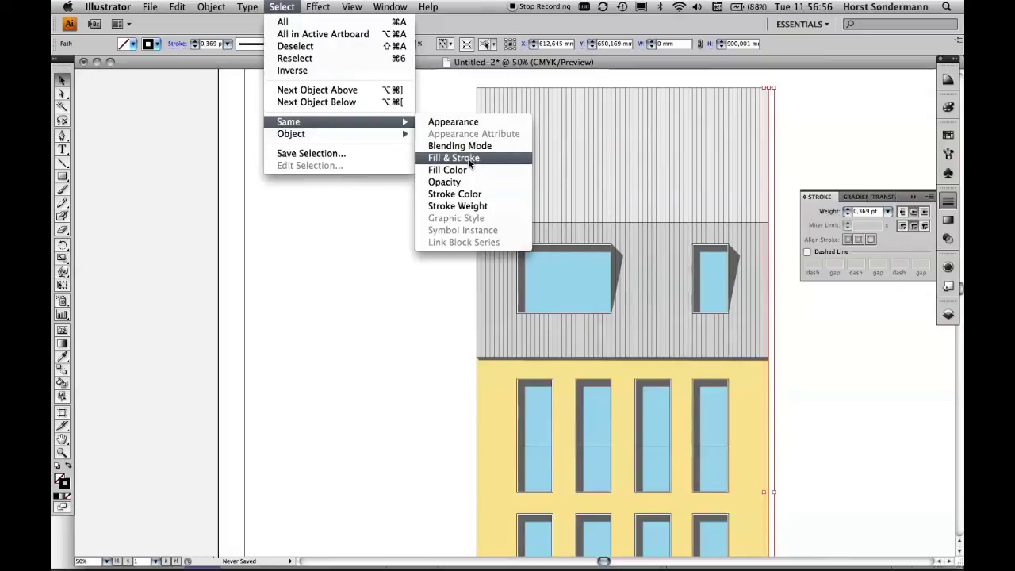
Select all cladding lines with the same fill & stroke, set their weight to 0.25 pt, and deselect.
click(470, 159)
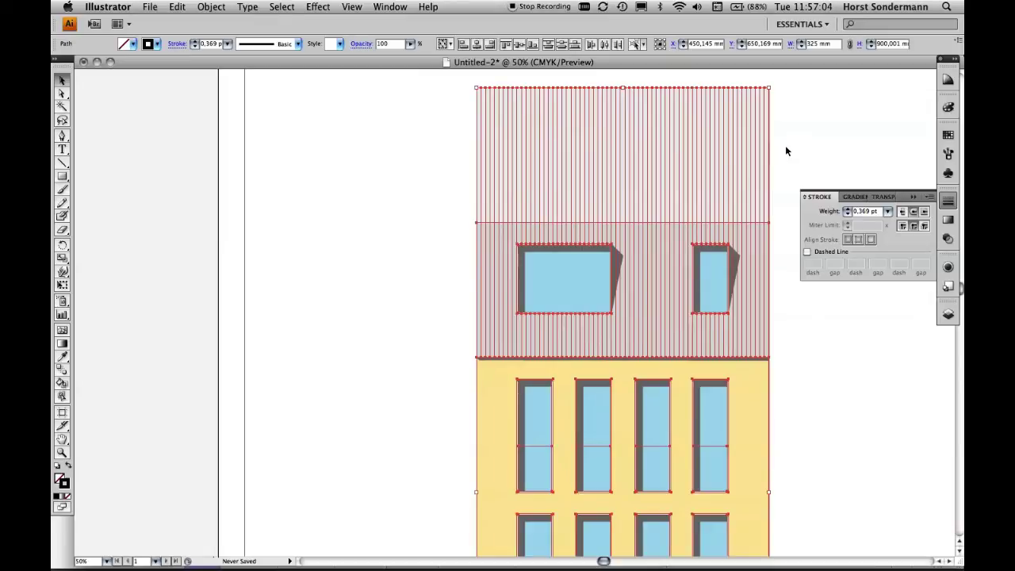
click(888, 213)
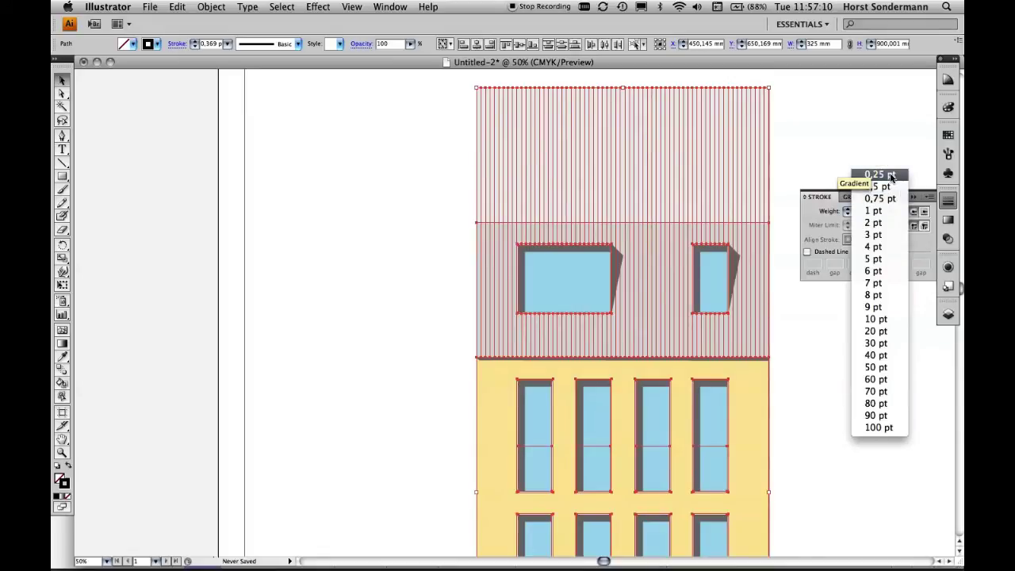
click(880, 175)
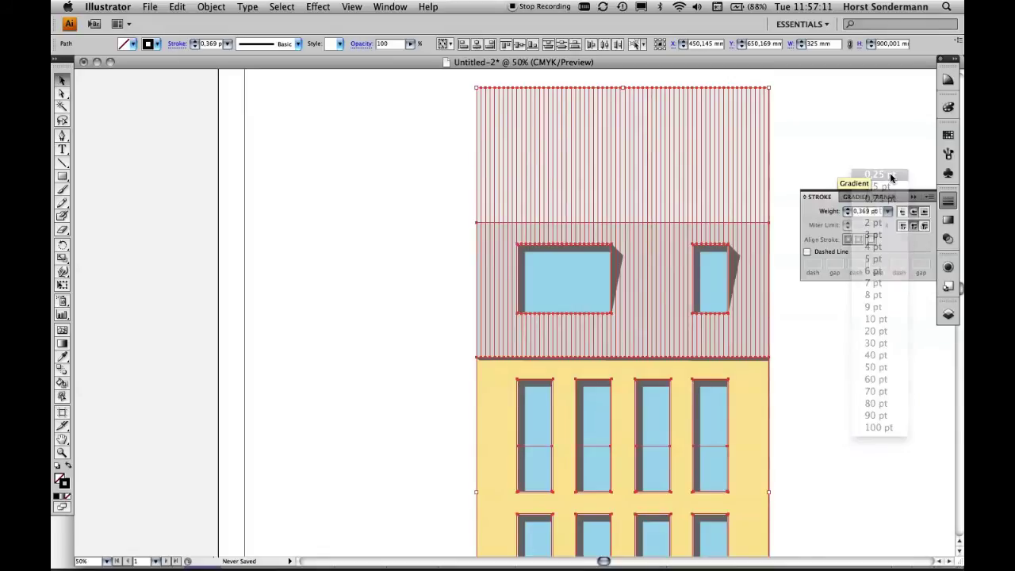
click(839, 121)
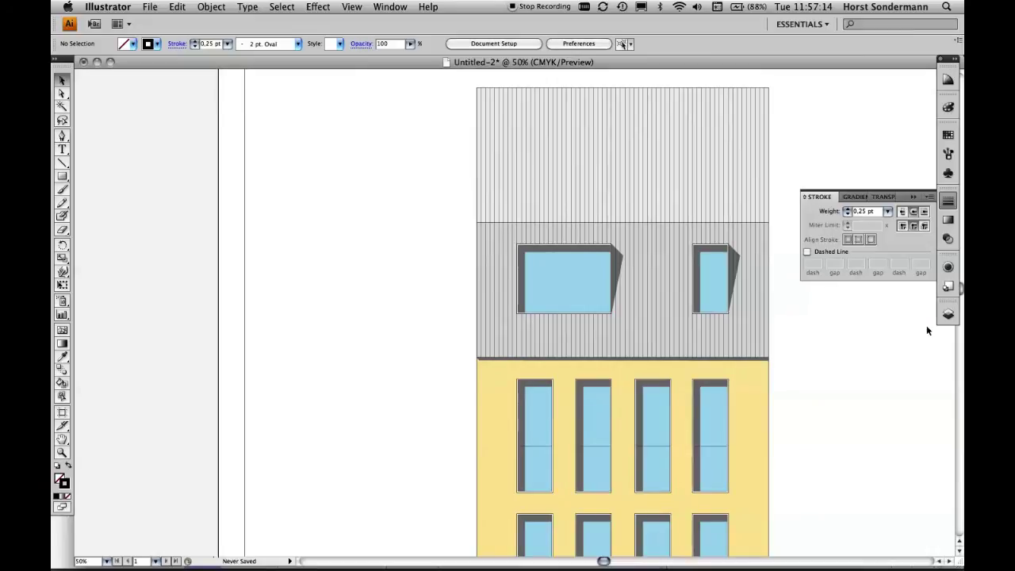
Toggle Dashed Line on and back off, keeping the cladding lines solid, and collapse the Stroke panel.
click(807, 252)
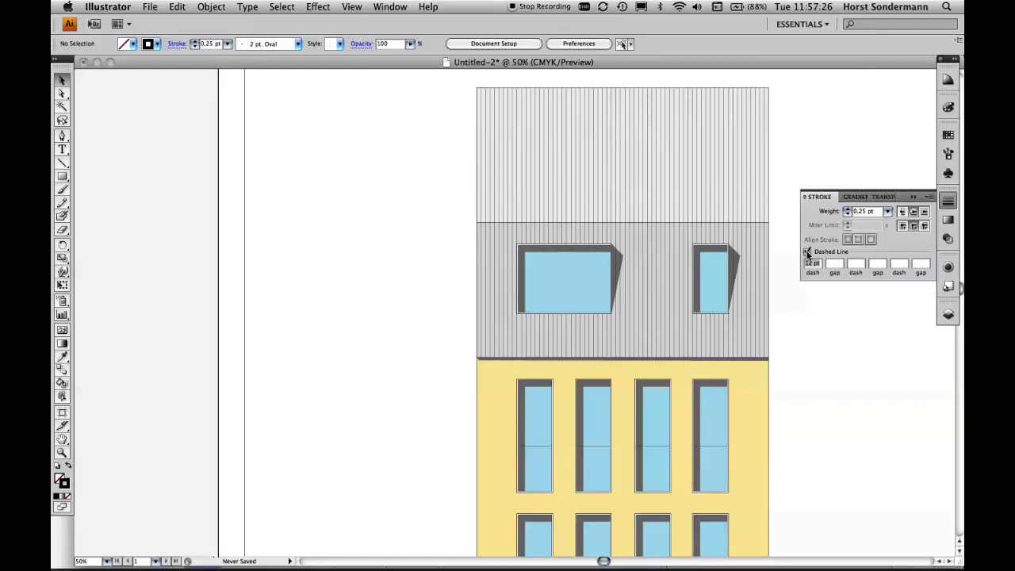
click(807, 252)
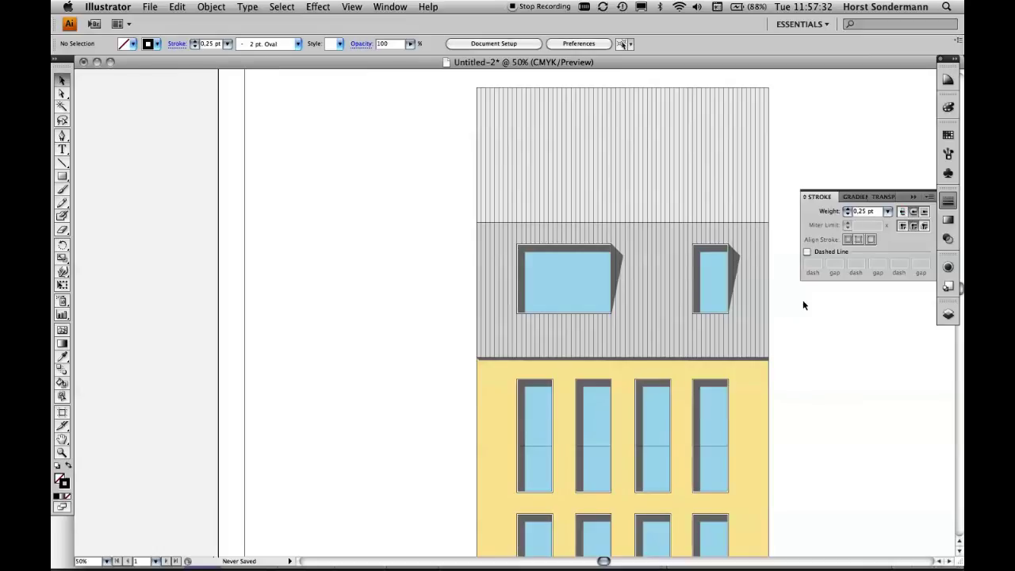
click(913, 196)
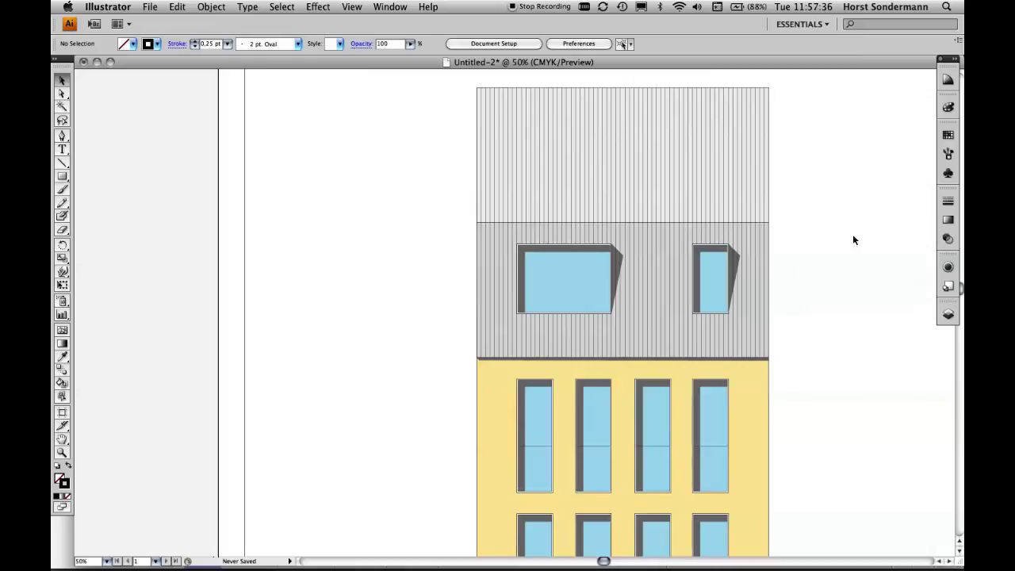